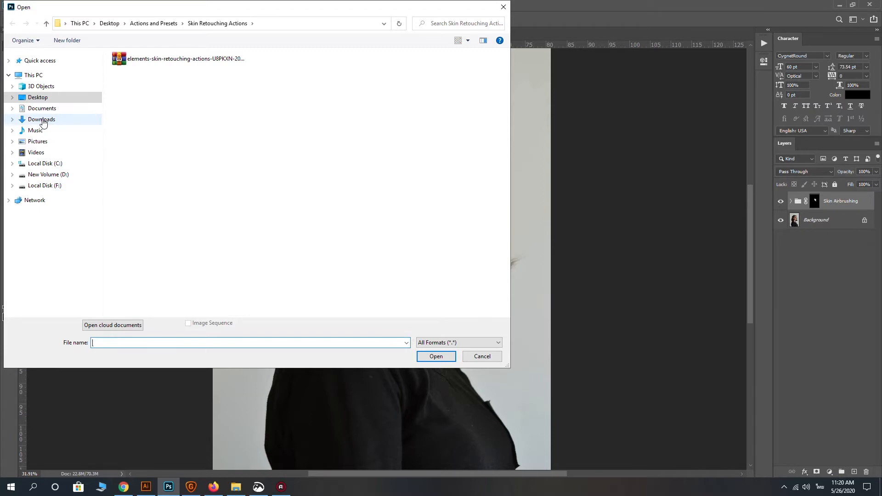
Open the Unsplash portrait photo of the woman in glasses from the Downloads folder and display the recorded actions list
left_click(131, 84)
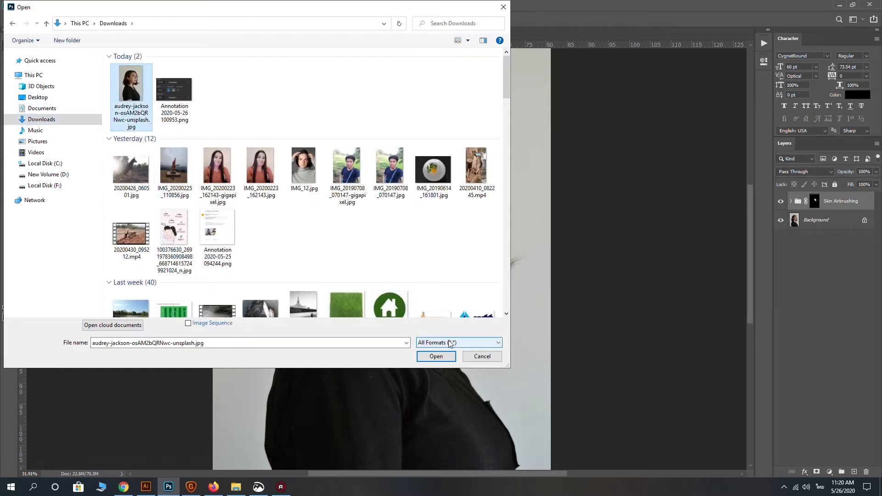
left_click(436, 357)
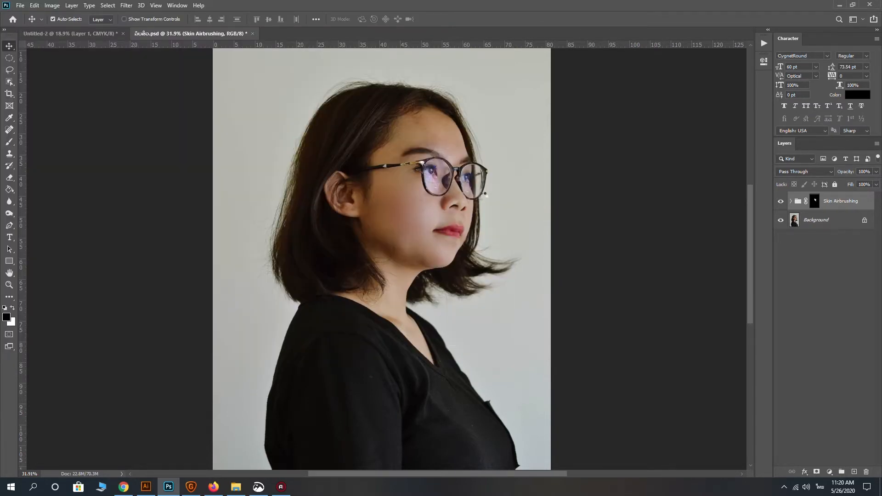
scroll(432, 228, "up", 3)
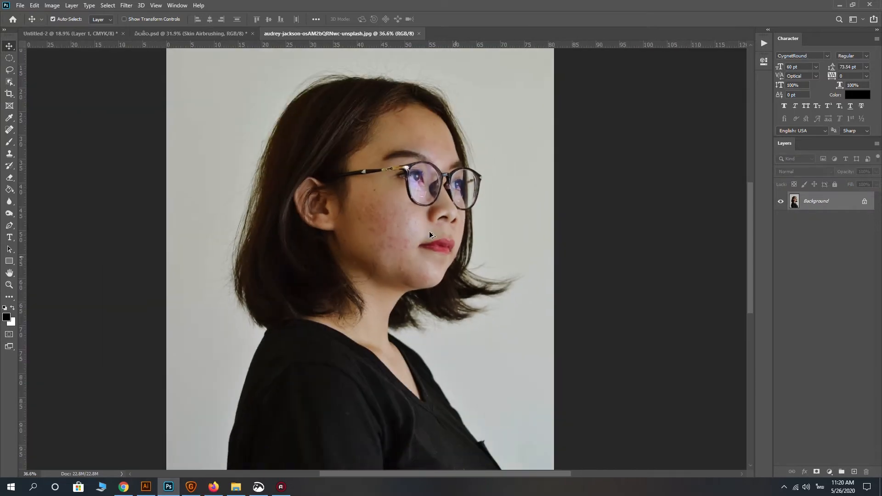
scroll(429, 230, "up", 1)
scroll(429, 231, "down", 2)
scroll(432, 228, "up", 2)
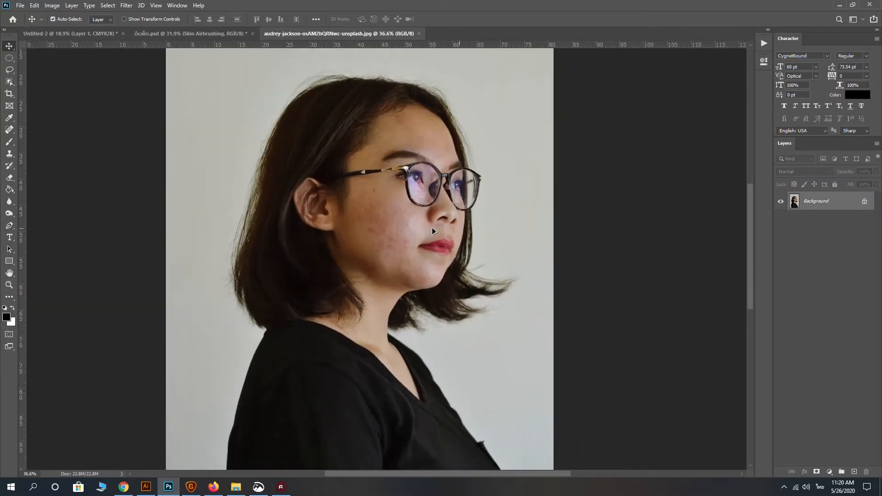
scroll(432, 228, "down", 2)
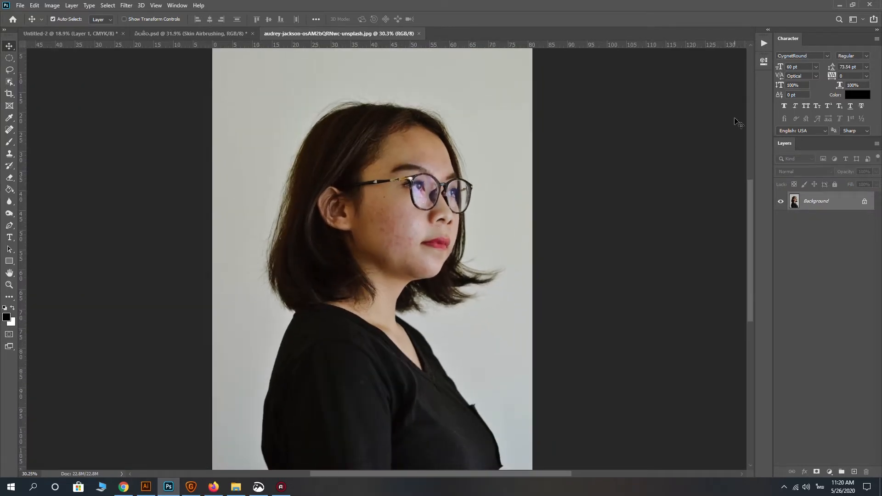
left_click(764, 43)
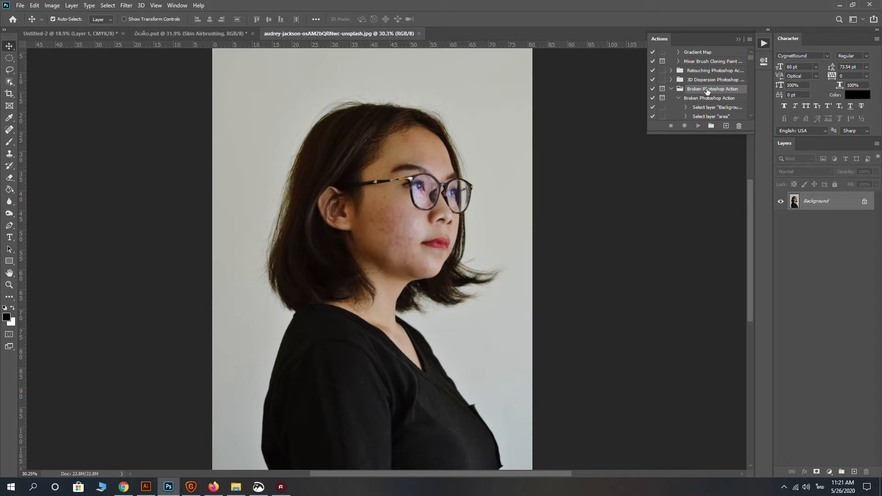
left_click(750, 40)
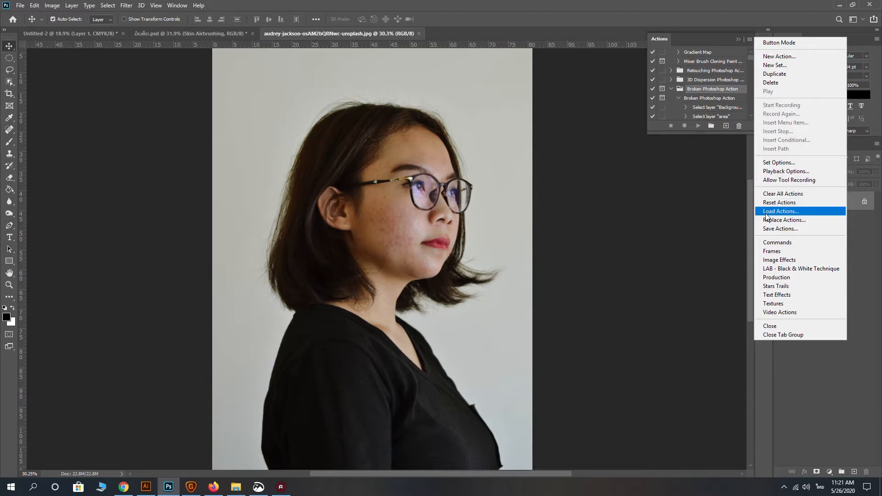
left_click(784, 212)
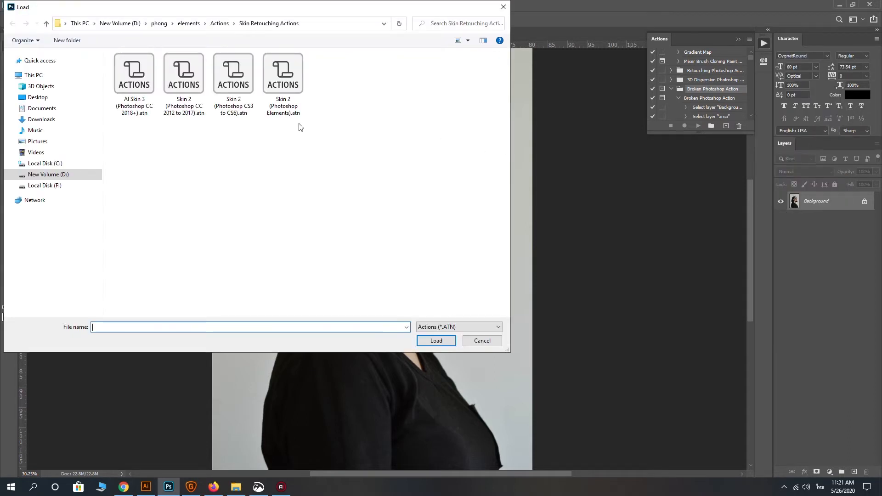
left_click(46, 98)
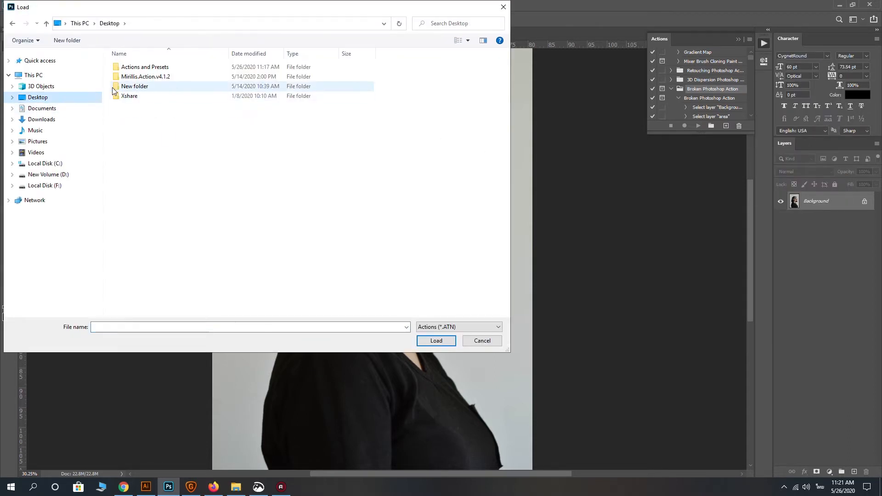
double_click(156, 68)
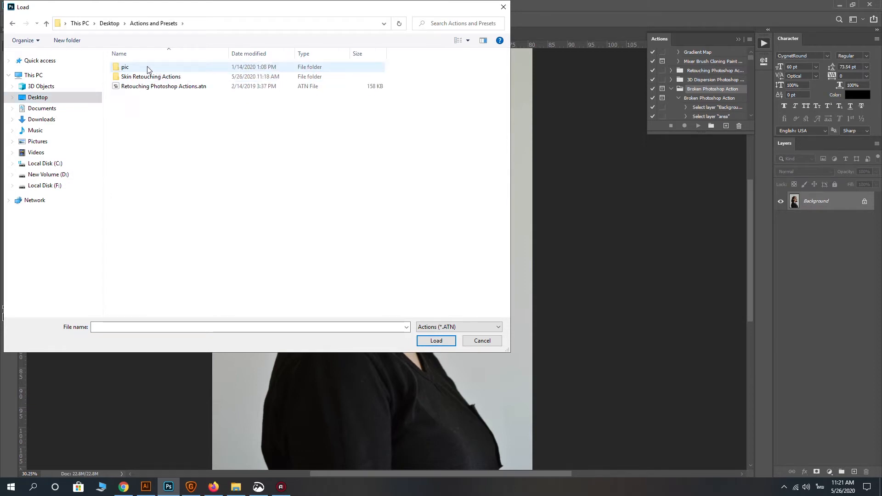
double_click(136, 76)
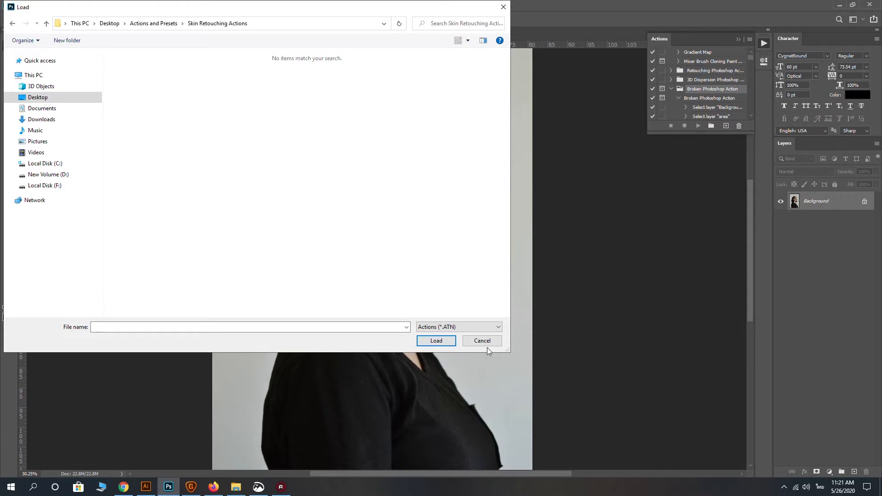
left_click(483, 341)
Switch to File Explorer and extract the elements-skin-retouching-actions ZIP archive into its own folder, Desktop > Actions and Presets > Skin Retouching Actions
mouse_move(236, 487)
left_click(232, 454)
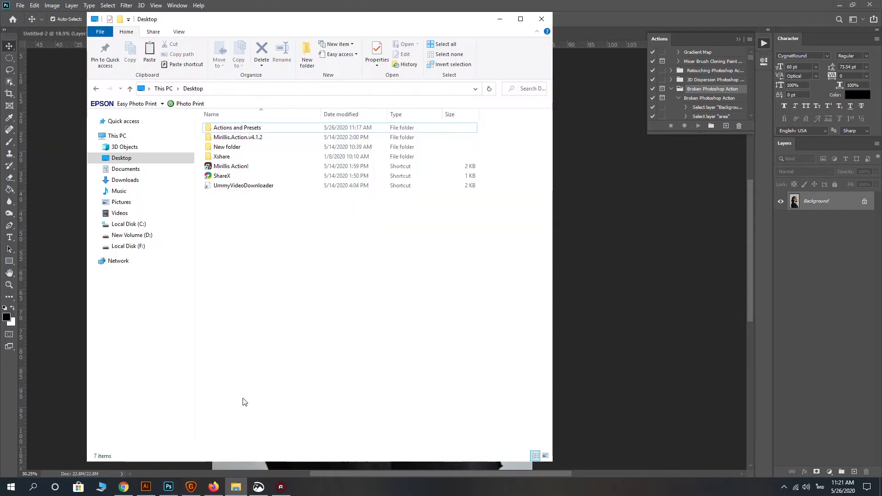
double_click(266, 129)
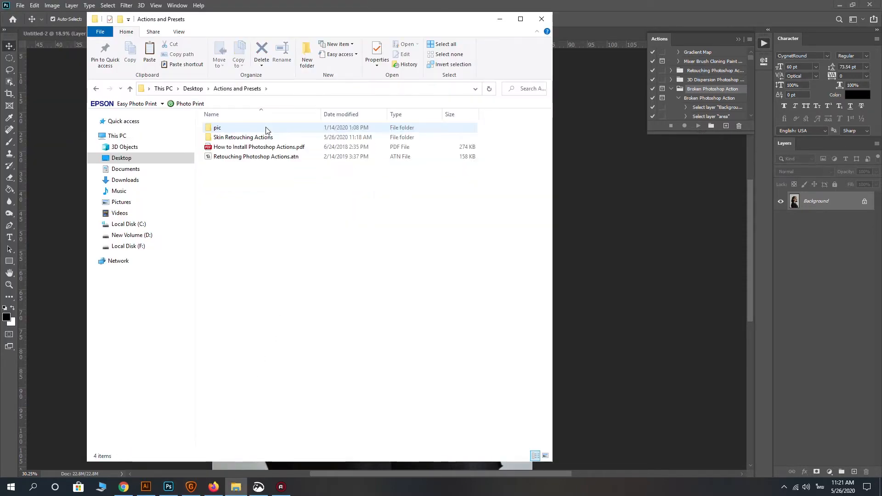
double_click(248, 138)
left_click(260, 129)
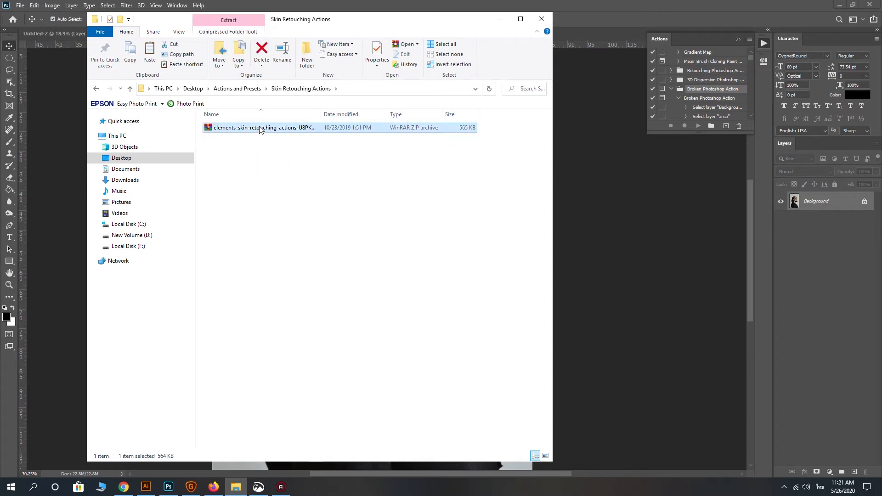
right_click(260, 129)
left_click(296, 176)
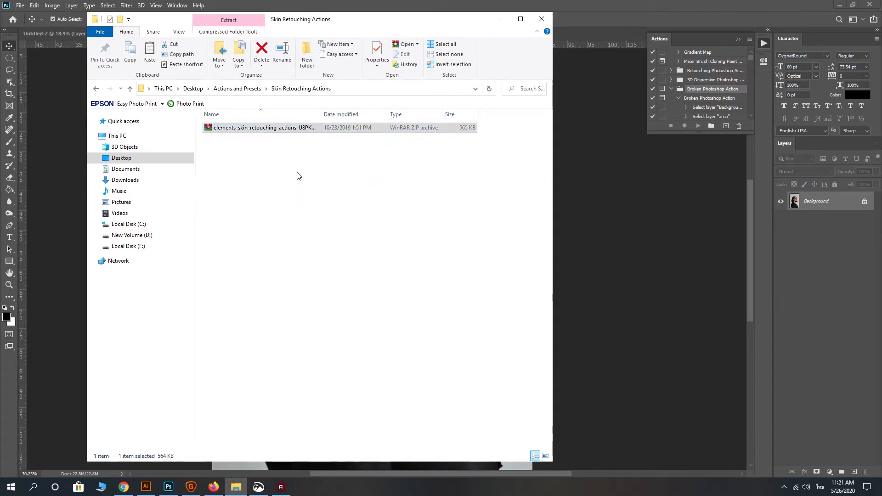
left_click(365, 205)
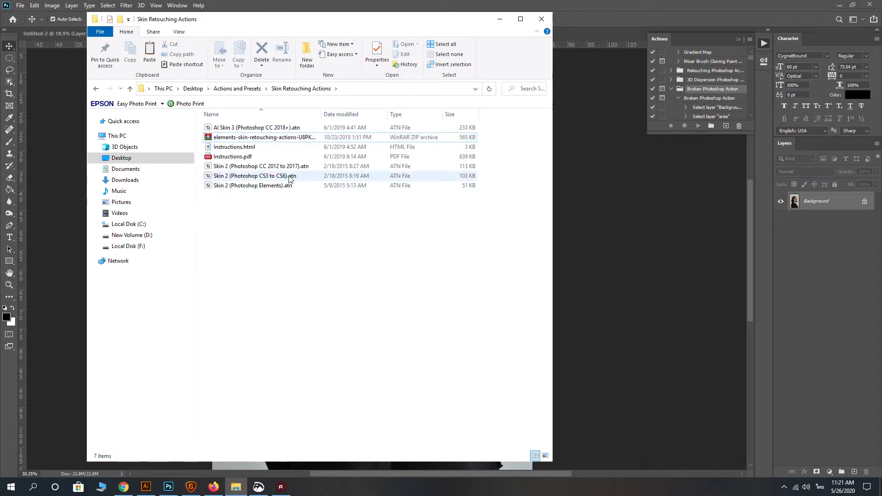
left_click(500, 19)
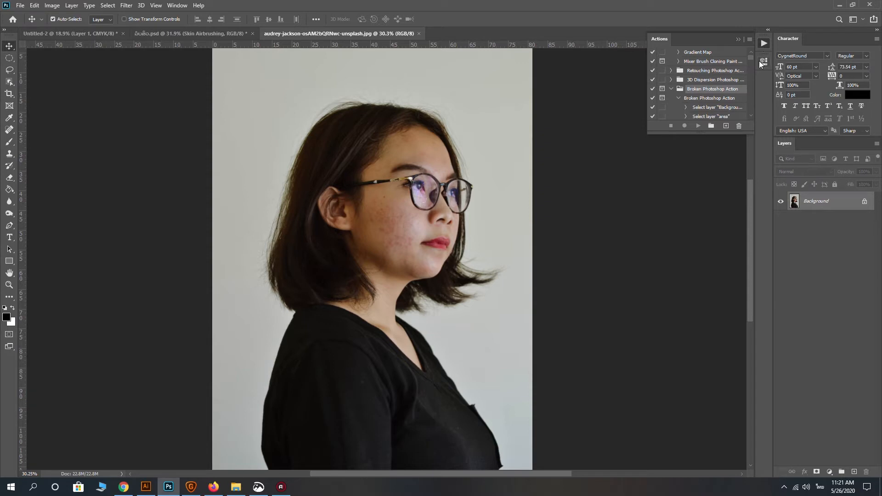
Load the action file Skin 2 (Photoshop Elements).atn from Desktop > Actions and Presets > Skin Retouching Actions
left_click(751, 40)
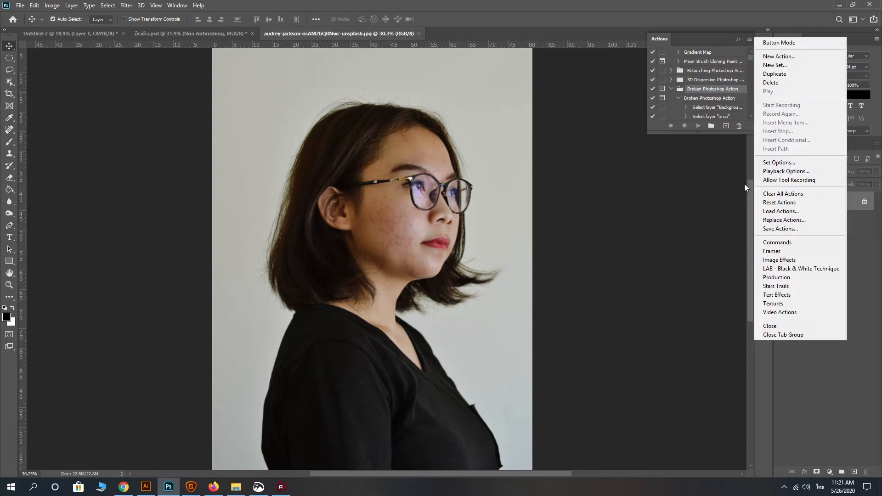
left_click(786, 211)
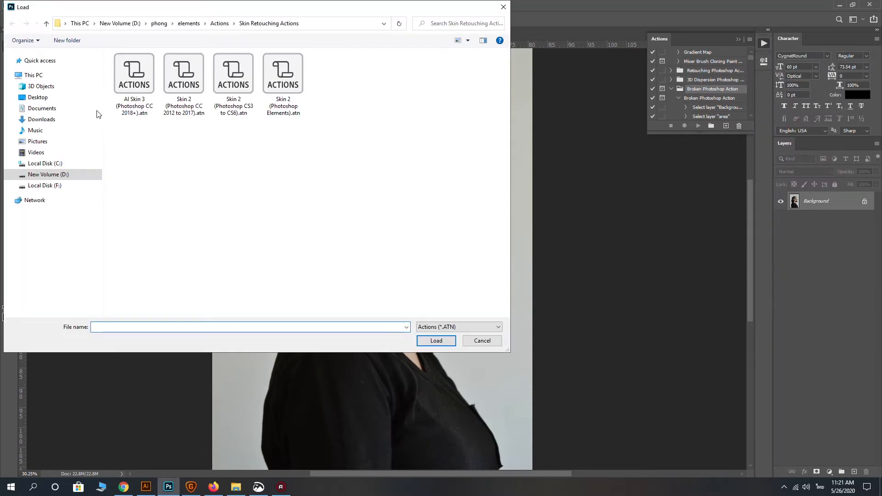
left_click(33, 97)
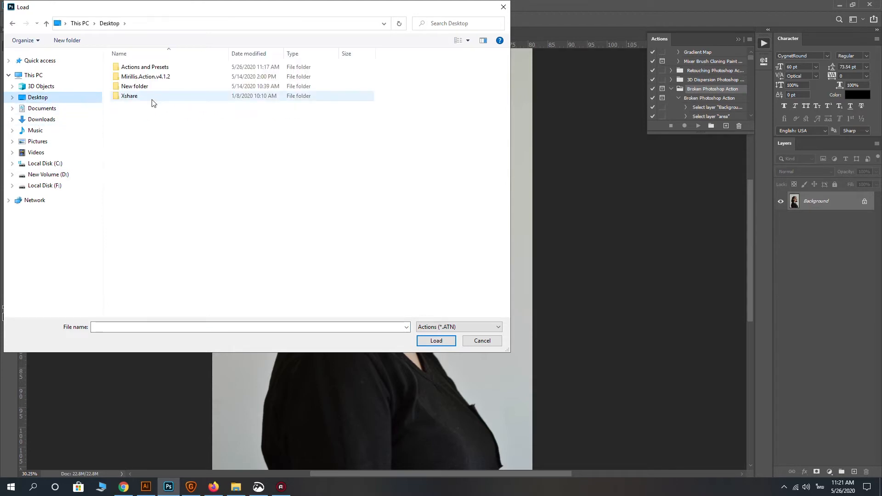
double_click(138, 67)
left_click(158, 79)
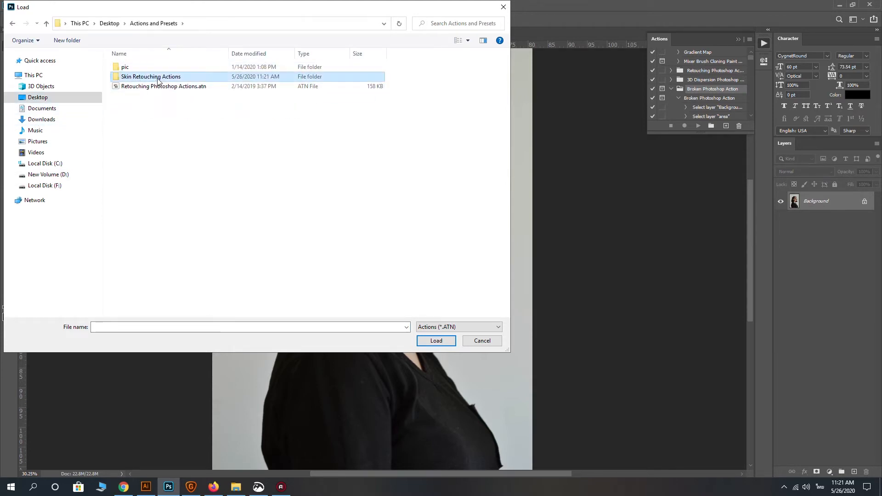
double_click(158, 79)
left_click(185, 62)
left_click(182, 77)
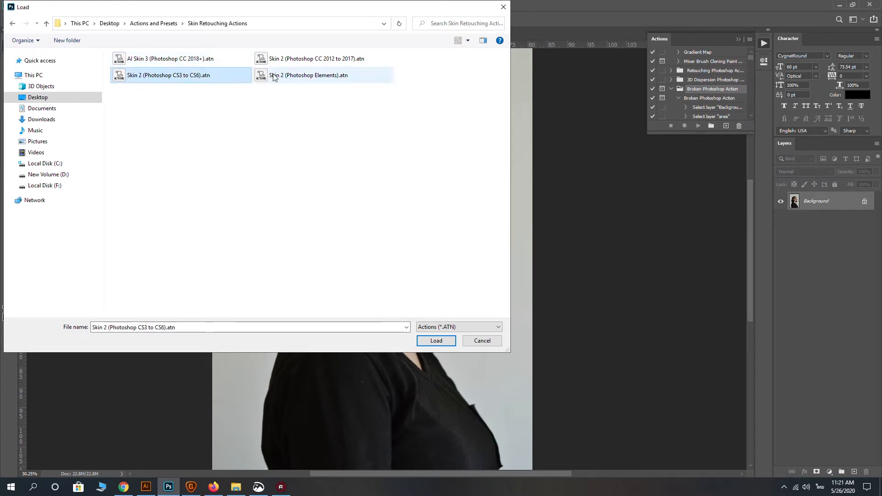
left_click(313, 61)
left_click(305, 77)
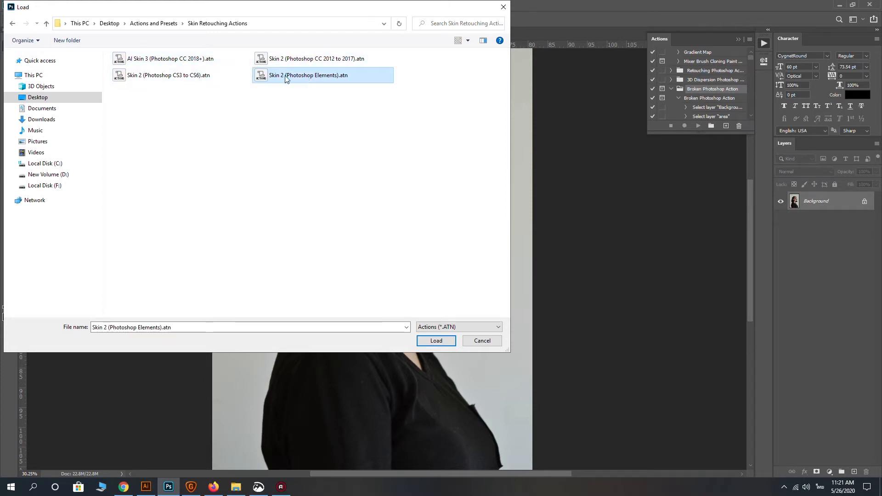
left_click(448, 341)
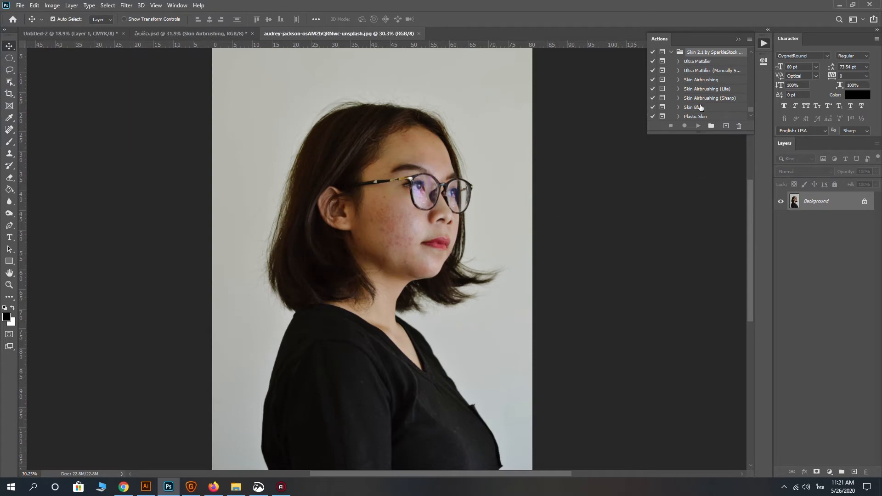
Play the Skin Airbrushing action from the Skin 2.1 set on the portrait and dismiss its closing message
scroll(696, 101, "down", 2)
scroll(697, 100, "down", 2)
scroll(709, 107, "up", 4)
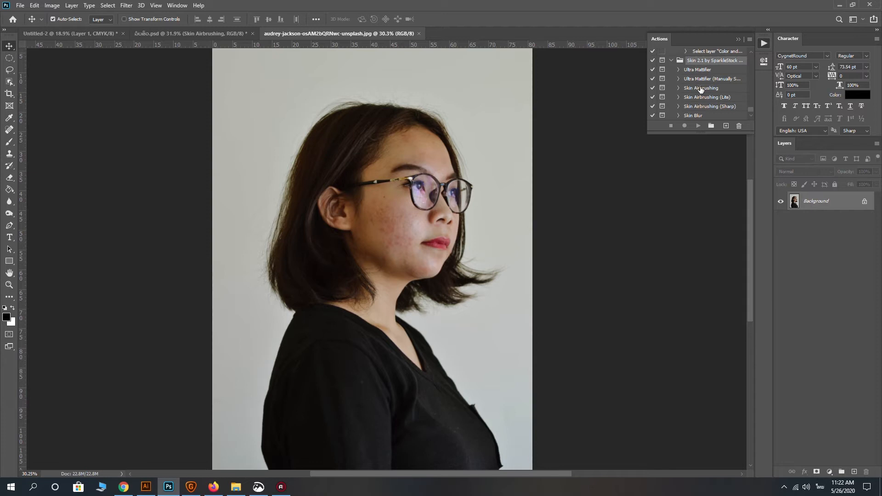
left_click(701, 89)
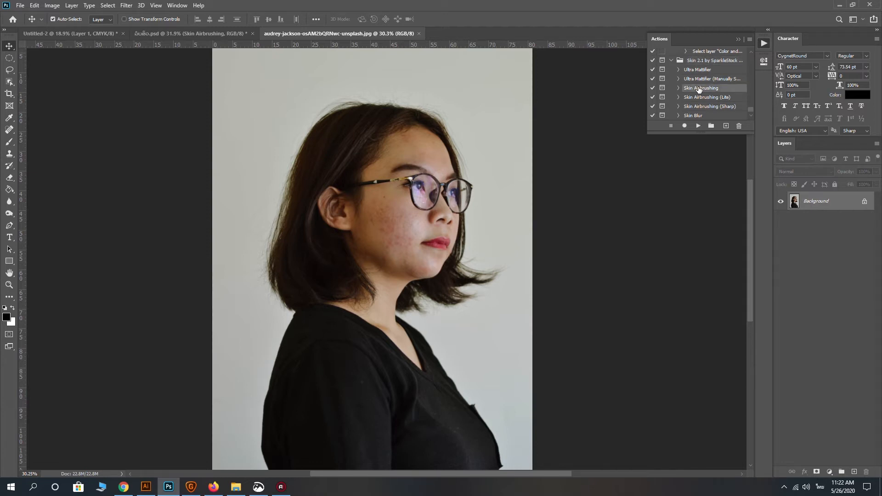
left_click(698, 127)
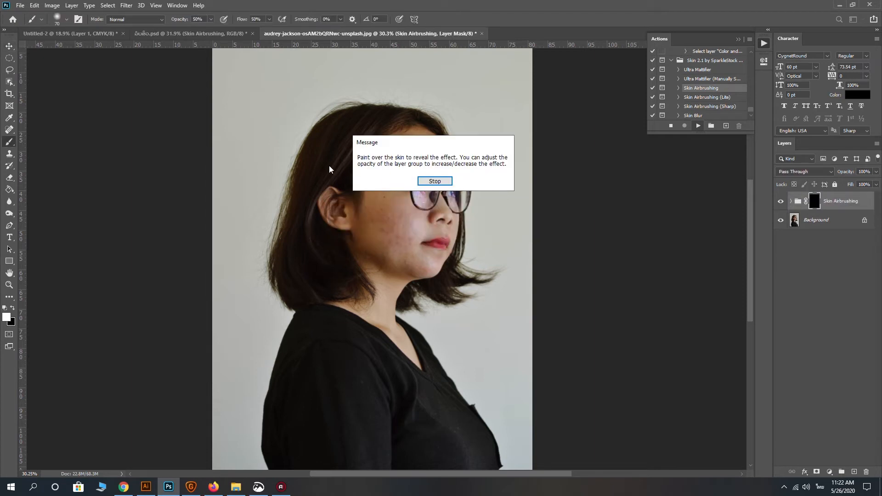
left_click(433, 180)
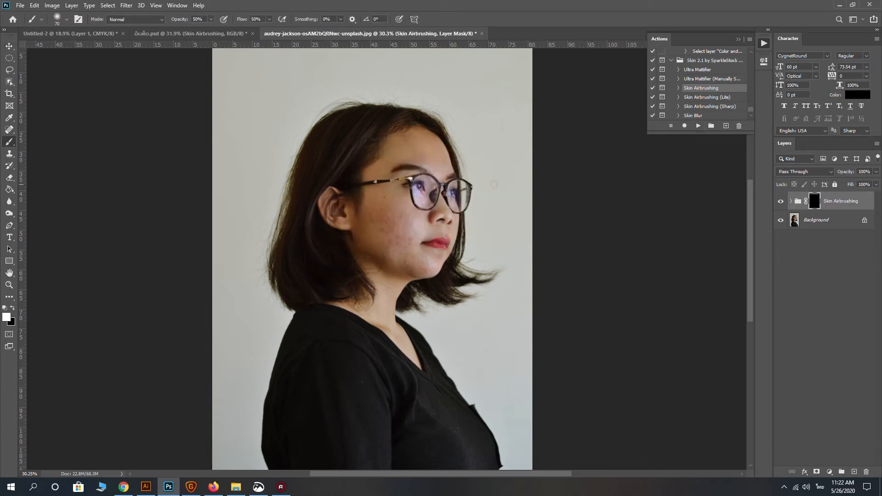
Paint white on the Skin Airbrushing group's mask over the cheek, jaw and chin to smooth the blemished skin
scroll(406, 205, "up", 5)
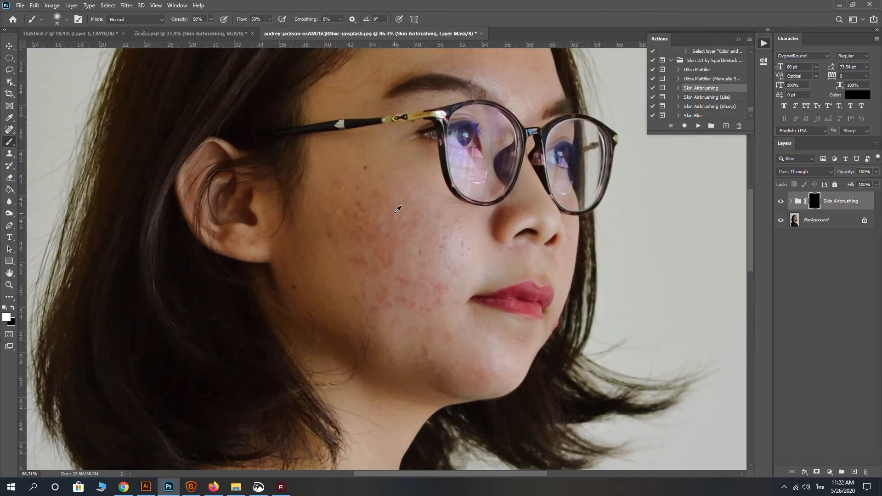
scroll(429, 240, "up", 4)
scroll(433, 238, "down", 4)
scroll(425, 246, "right", 2)
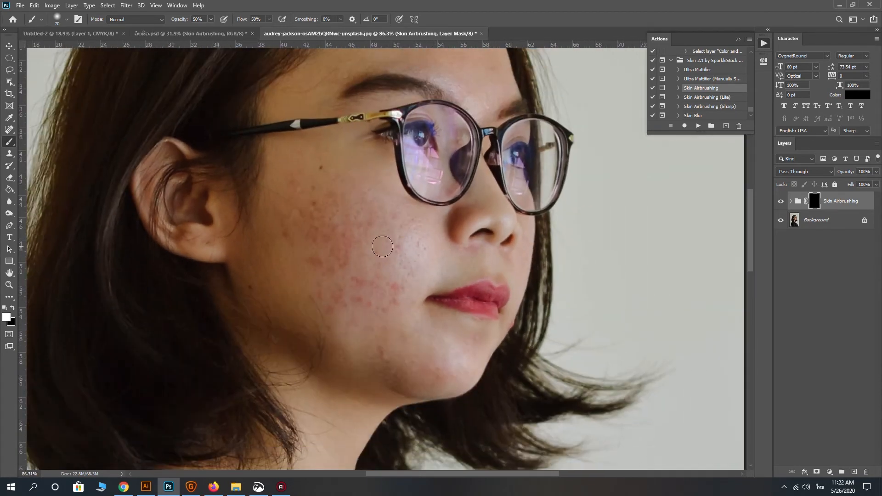
scroll(376, 248, "up", 4)
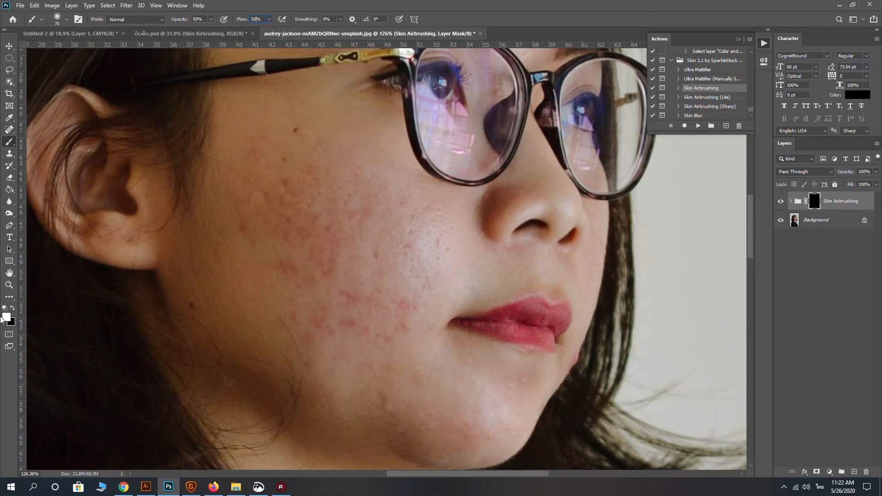
left_click(12, 308)
left_click(12, 309)
scroll(370, 230, "up", 3)
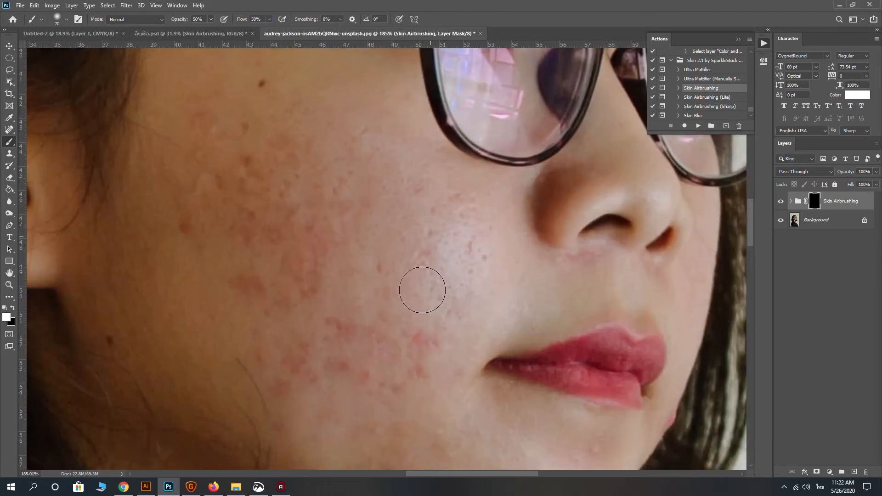
scroll(395, 340, "down", 2)
scroll(403, 308, "down", 3)
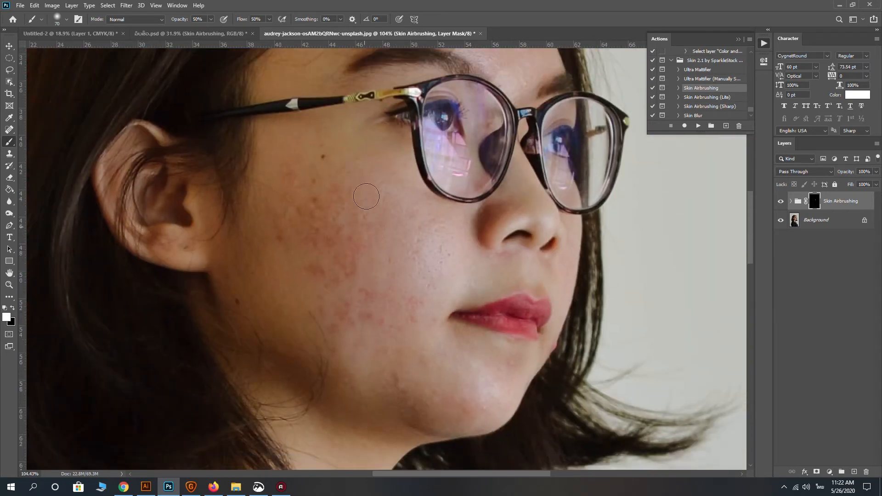
mouse_move(323, 220)
left_mouse_down()
mouse_move(332, 180)
mouse_move(313, 197)
mouse_move(314, 242)
mouse_move(320, 183)
mouse_move(327, 228)
mouse_move(313, 188)
mouse_move(300, 183)
mouse_move(281, 203)
left_mouse_up()
mouse_move(323, 152)
left_mouse_down()
mouse_move(303, 157)
mouse_move(330, 150)
left_mouse_up()
mouse_move(340, 274)
left_mouse_down()
mouse_move(351, 272)
mouse_move(340, 291)
mouse_move(299, 287)
mouse_move(325, 272)
mouse_move(359, 298)
mouse_move(413, 284)
left_mouse_up()
left_click_drag(415, 321, 405, 398)
mouse_move(496, 393)
left_mouse_down()
mouse_move(521, 351)
mouse_move(510, 375)
mouse_move(470, 398)
mouse_move(412, 411)
mouse_move(438, 404)
left_mouse_up()
scroll(326, 230, "down", 10)
scroll(347, 245, "up", 10)
mouse_move(345, 292)
left_mouse_down()
mouse_move(354, 264)
mouse_move(375, 256)
mouse_move(361, 319)
left_mouse_up()
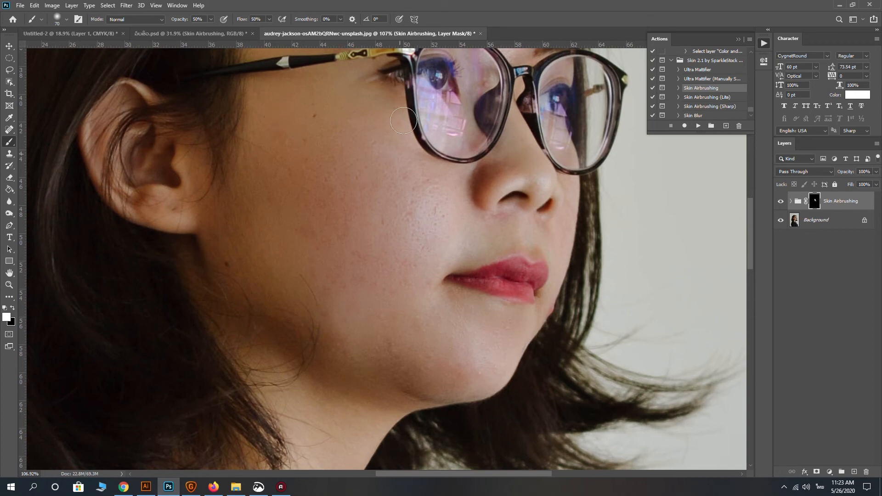
Reduce the brush size to 50 and paint white on the Skin Airbrushing mask from the nose bridge down to the skin beside the nostril
scroll(532, 143, "up", 3)
key("bracketleft")
key("bracketleft")
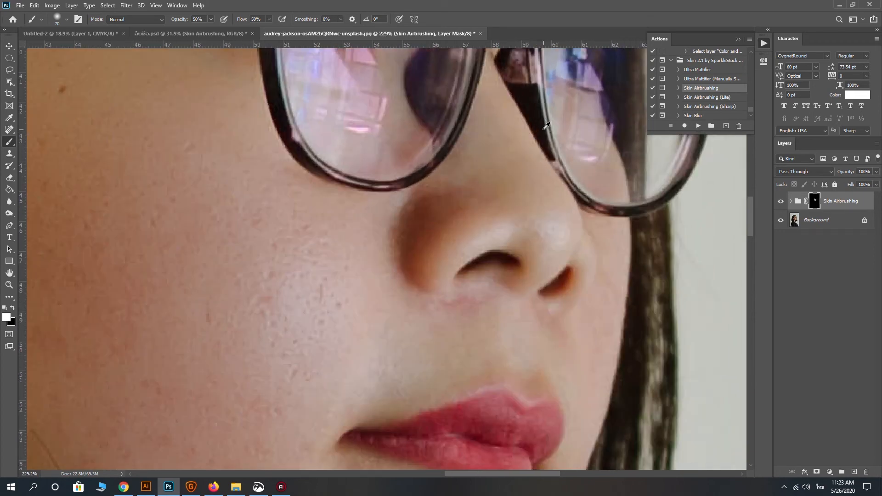
mouse_move(493, 144)
left_mouse_down()
mouse_move(491, 83)
mouse_move(526, 200)
mouse_move(515, 160)
mouse_move(550, 222)
mouse_move(559, 217)
mouse_move(466, 188)
mouse_move(438, 207)
mouse_move(440, 295)
mouse_move(484, 307)
mouse_move(528, 301)
mouse_move(550, 336)
mouse_move(594, 298)
mouse_move(599, 250)
mouse_move(607, 360)
mouse_move(584, 347)
mouse_move(454, 387)
mouse_move(440, 352)
mouse_move(378, 299)
left_mouse_up()
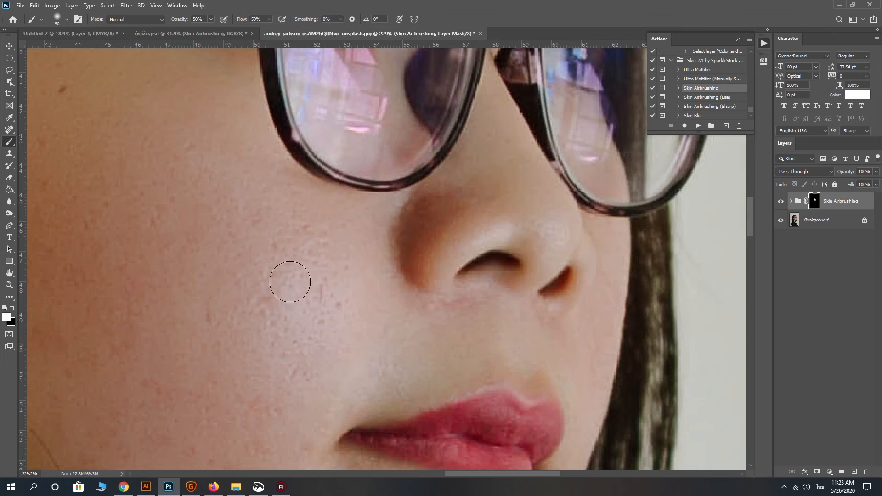
Examine the airbrushed cheek, nose and chin both close up and in the whole portrait
scroll(292, 282, "down", 7)
scroll(294, 283, "left", 1)
scroll(295, 279, "up", 6)
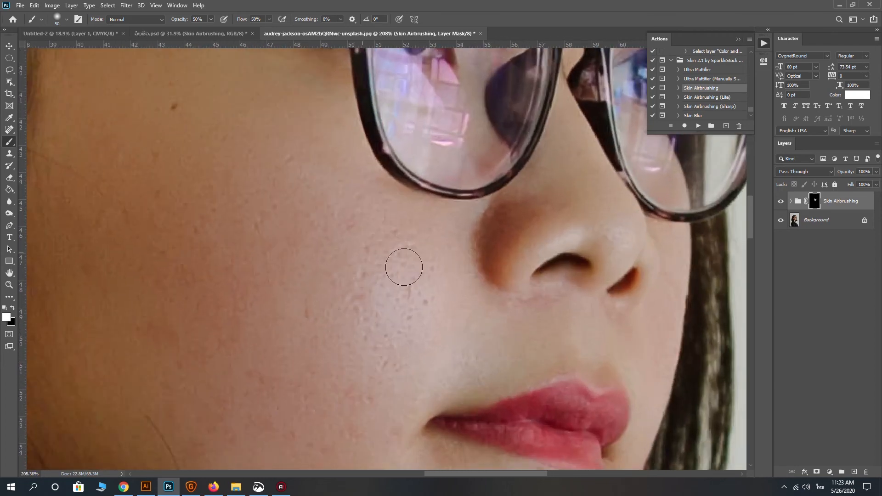
scroll(296, 279, "down", 3)
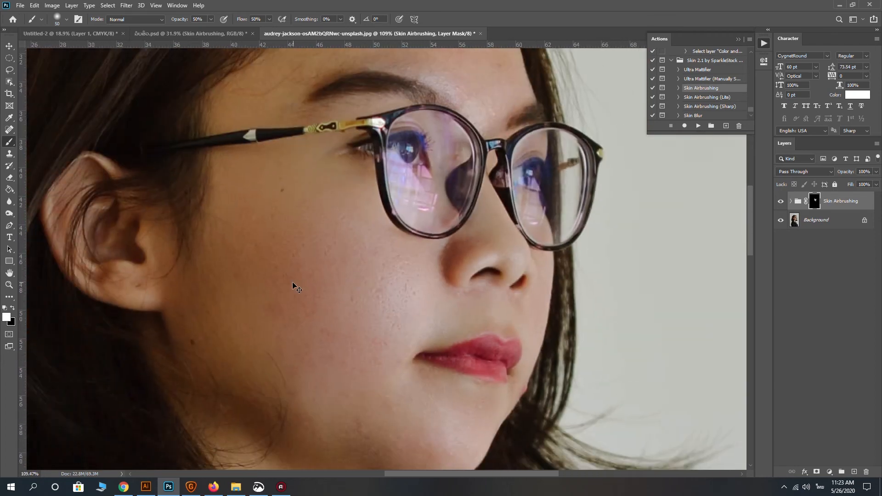
scroll(296, 288, "up", 2)
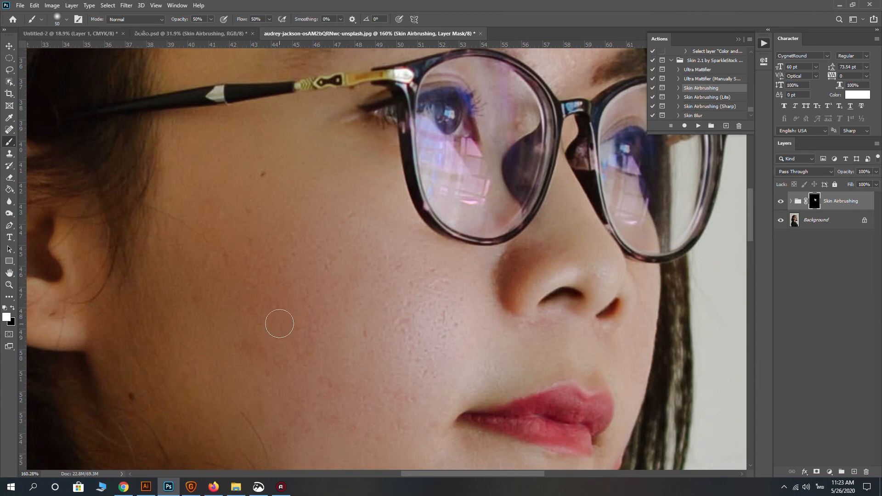
scroll(276, 319, "down", 2)
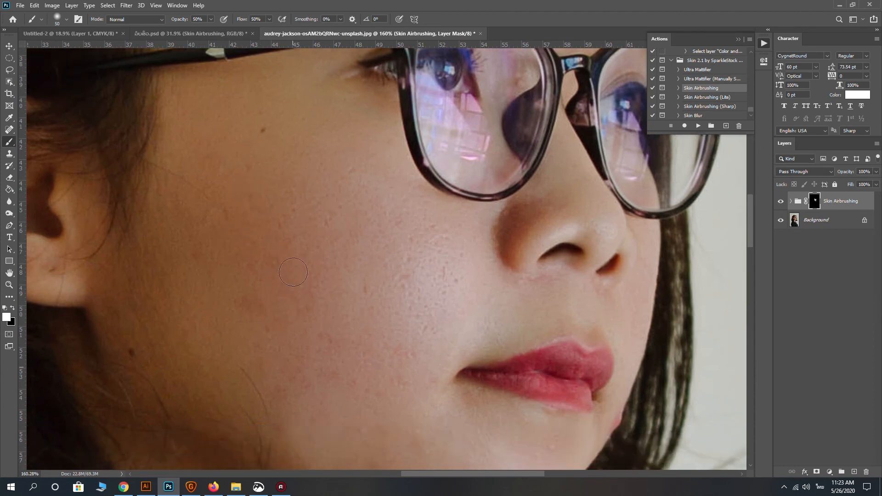
scroll(275, 331, "down", 2)
scroll(294, 317, "down", 2)
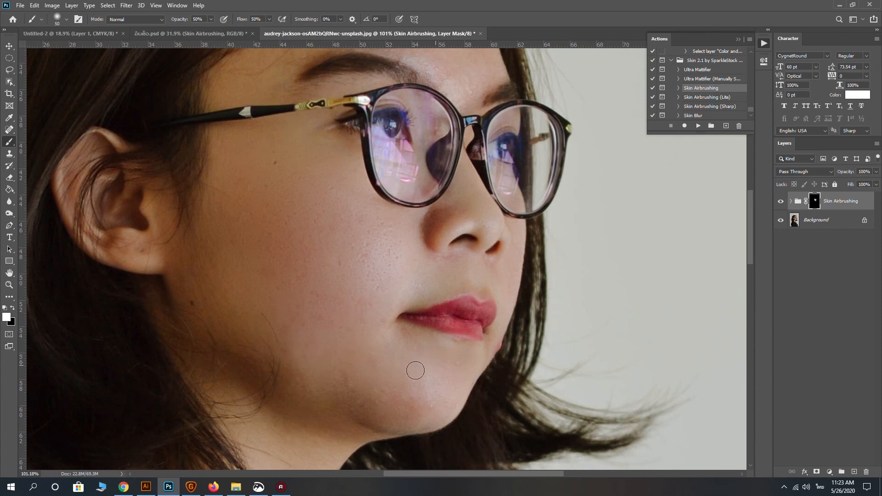
scroll(331, 285, "up", 2)
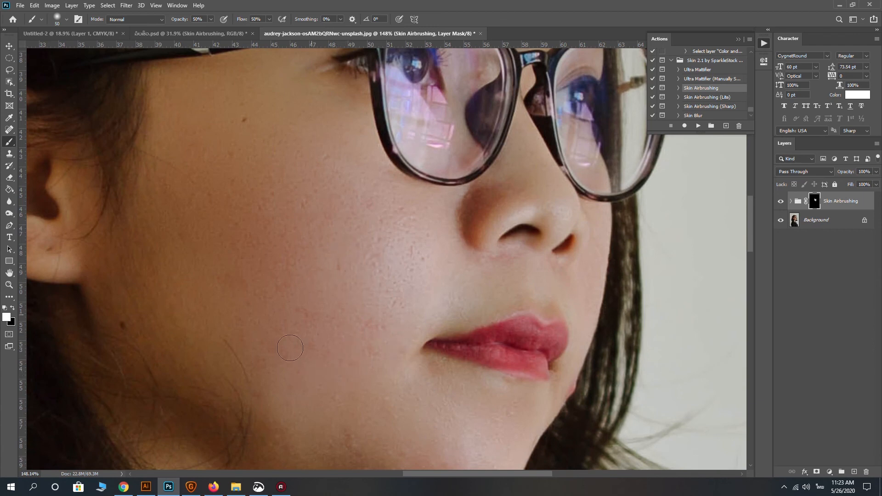
scroll(276, 220, "down", 2)
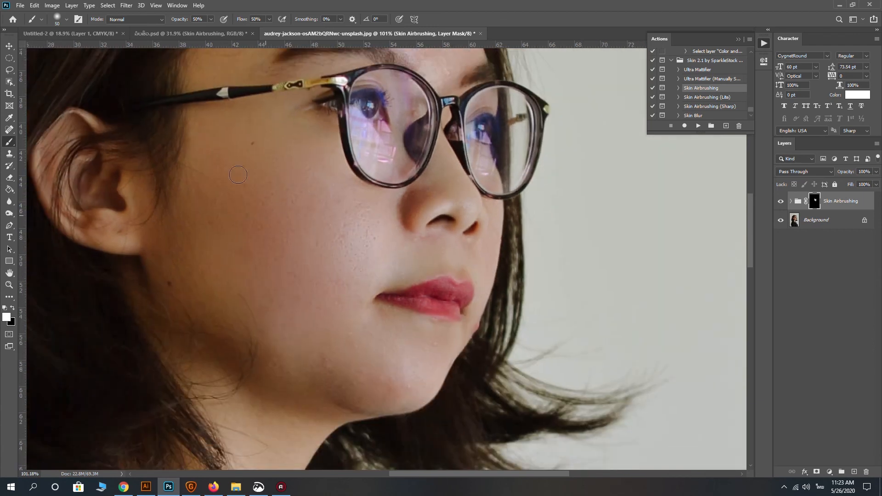
scroll(327, 251, "down", 3)
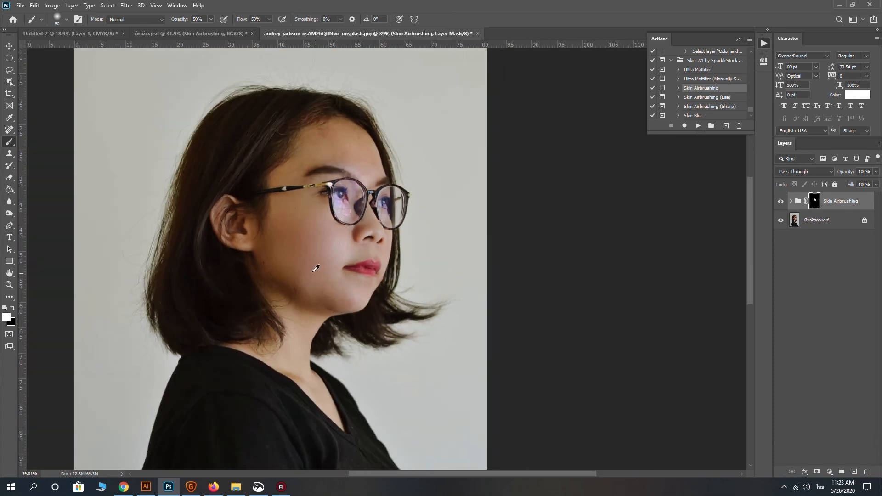
scroll(323, 272, "up", 5)
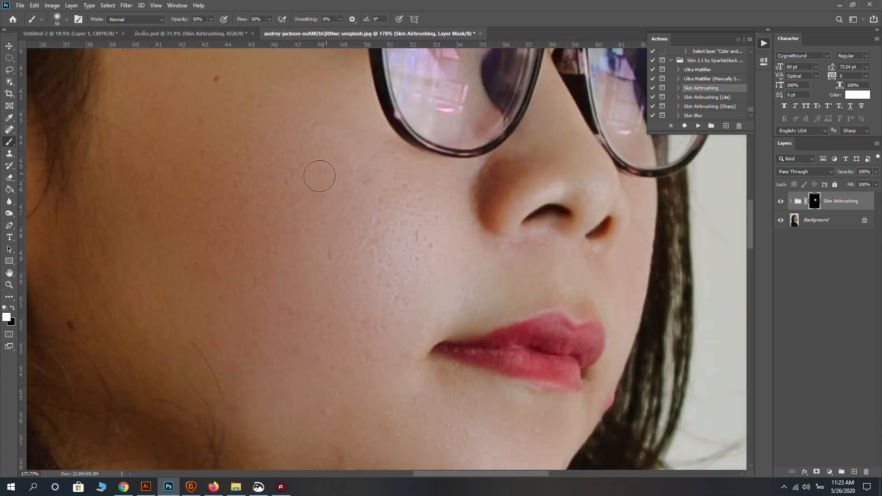
scroll(311, 345, "down", 2)
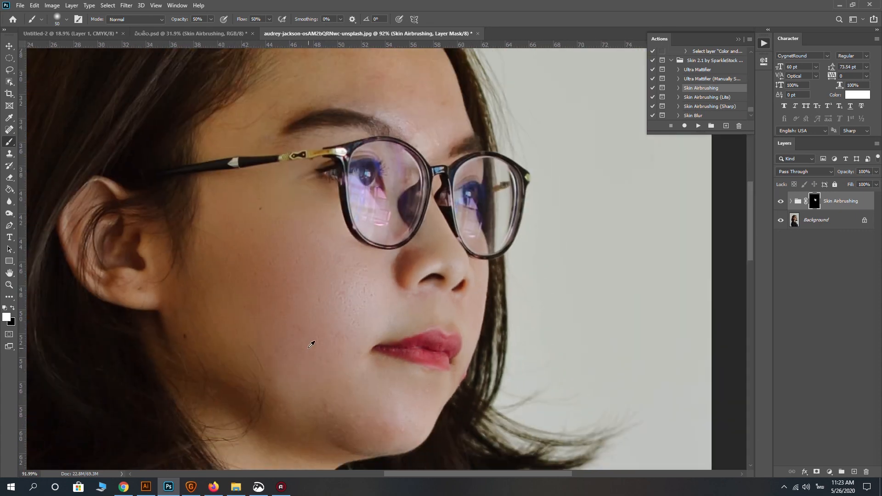
scroll(311, 345, "down", 3)
scroll(310, 352, "up", 1)
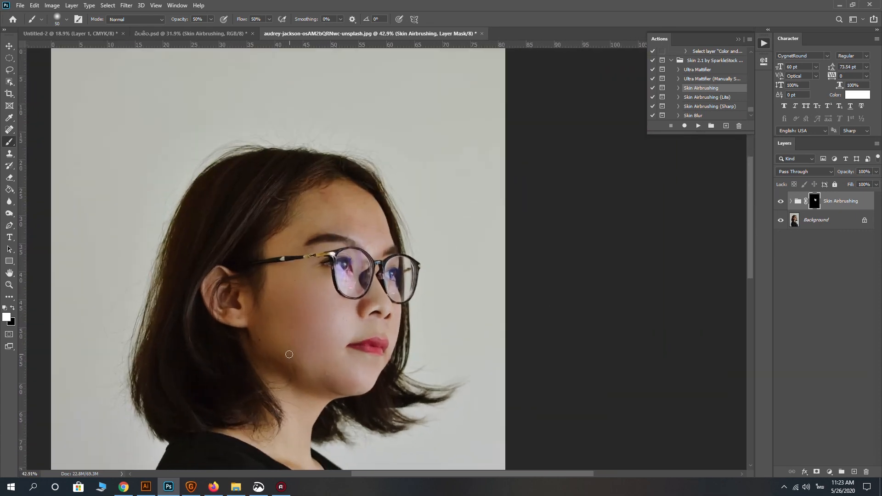
Toggle the visibility of the Skin Airbrushing group to compare the portrait with and without the retouching
left_click(781, 202)
left_click(781, 202)
left_click(780, 202)
scroll(414, 350, "down", 5)
scroll(284, 338, "up", 8)
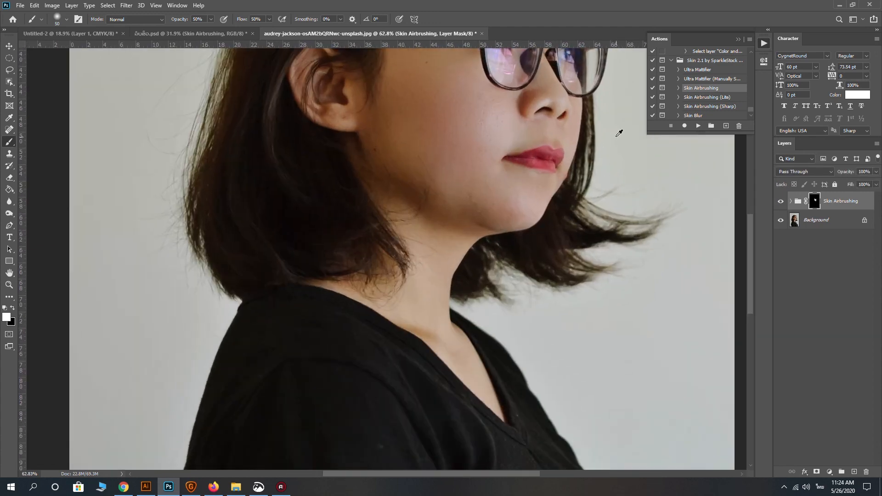
Expand the Skin Airbrushing group to reach its Details and Softness layers
scroll(617, 135, "down", 2)
scroll(533, 191, "up", 6)
scroll(464, 177, "up", 4)
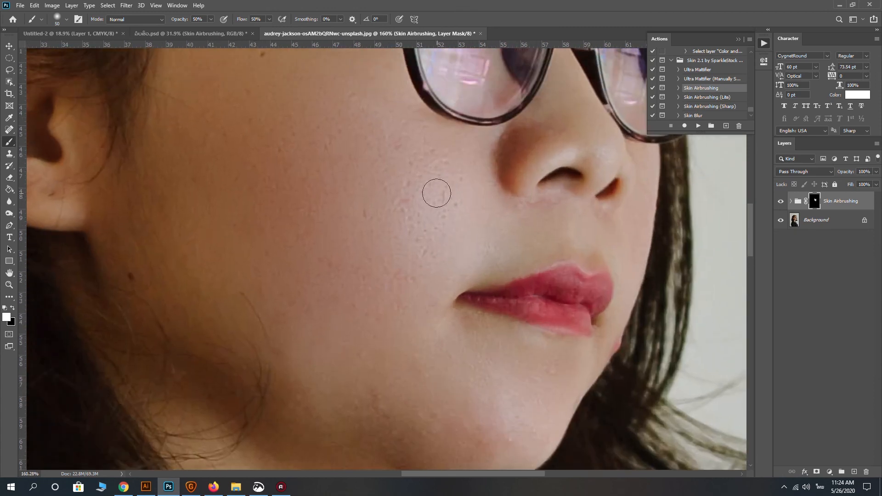
left_click(791, 201)
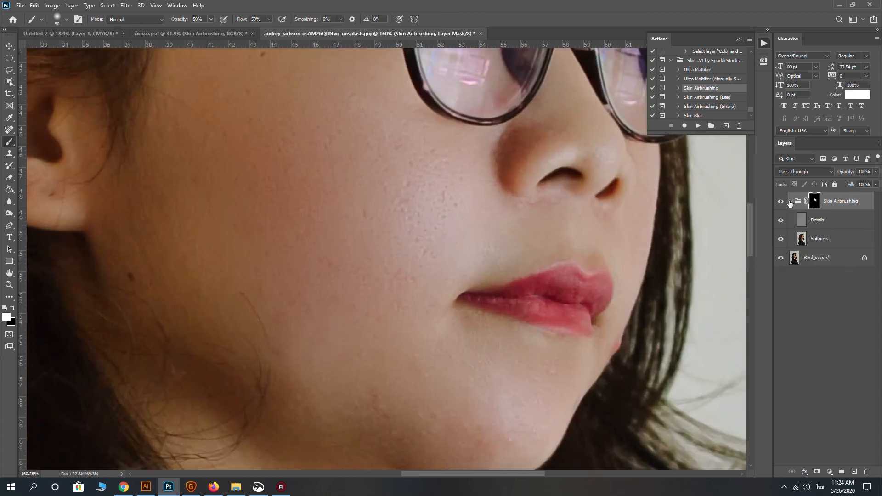